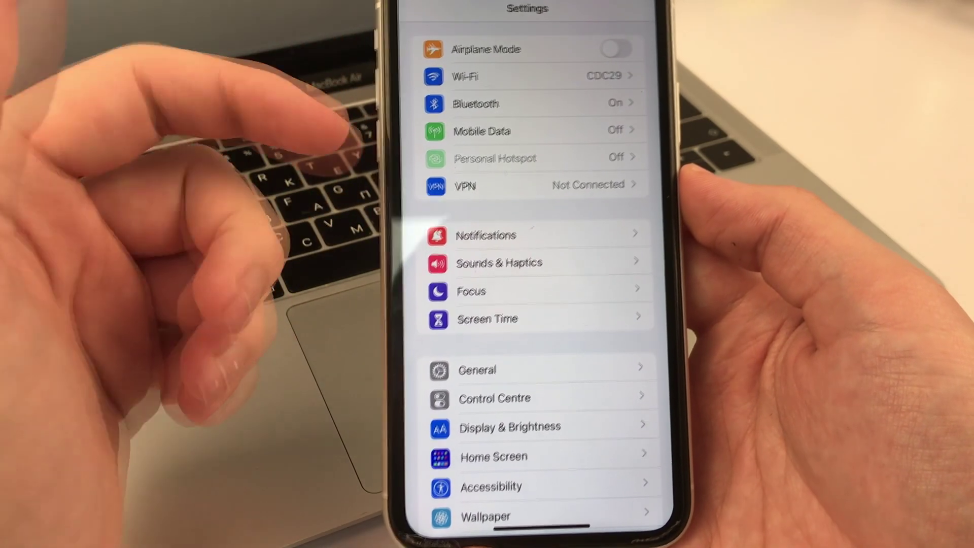
pyautogui.scroll(-5, 533, 305)
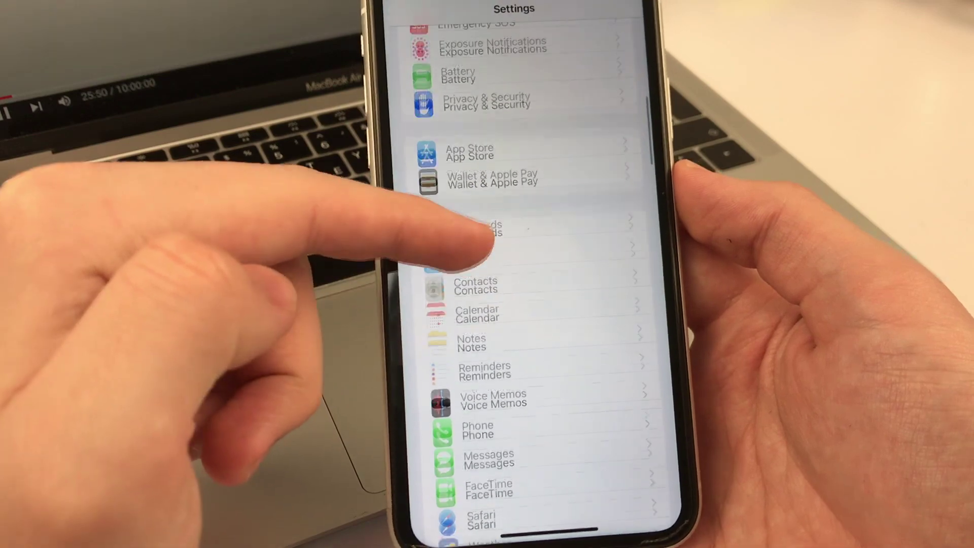
pyautogui.scroll(-2, 533, 275)
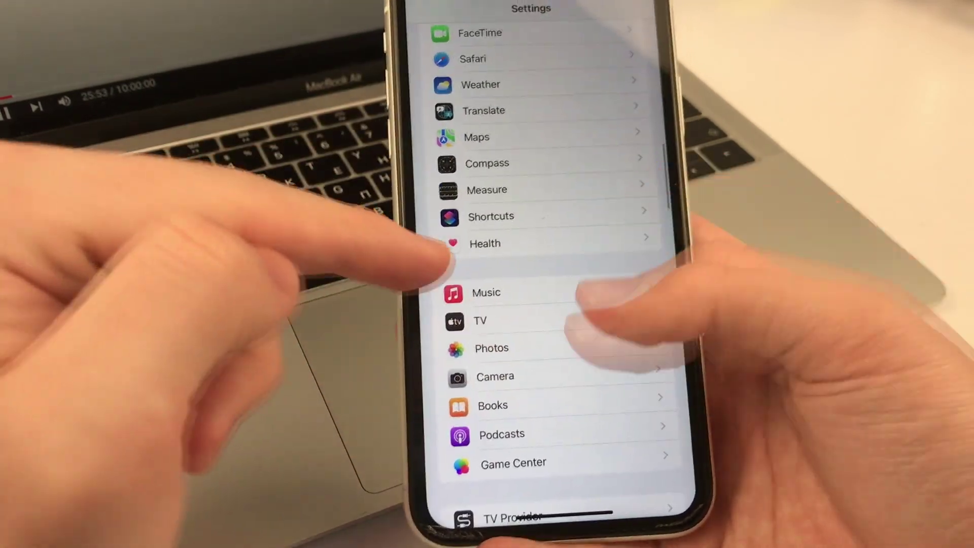
# Open the Photos settings page to review its Face ID and Hidden Album options
pyautogui.click(487, 352)
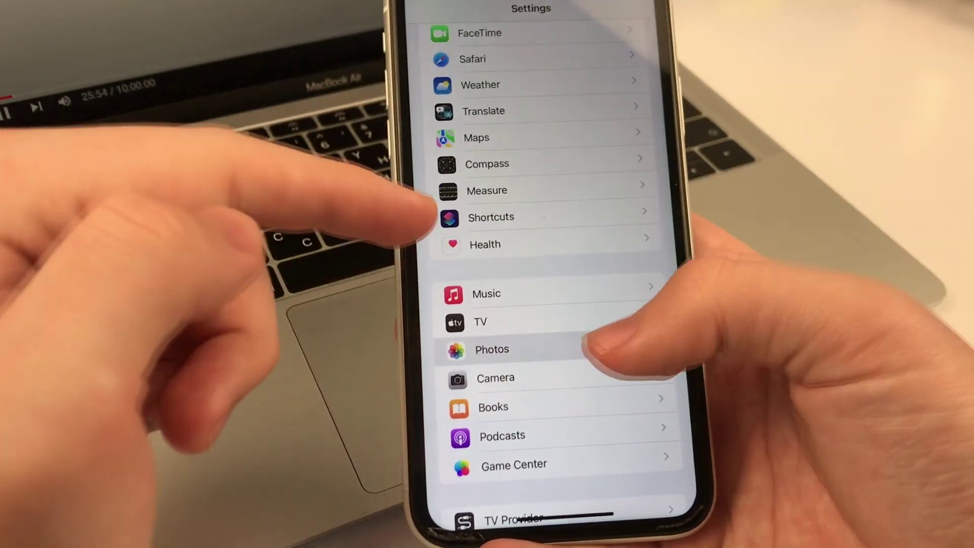
pyautogui.scroll(-5, 468, 228)
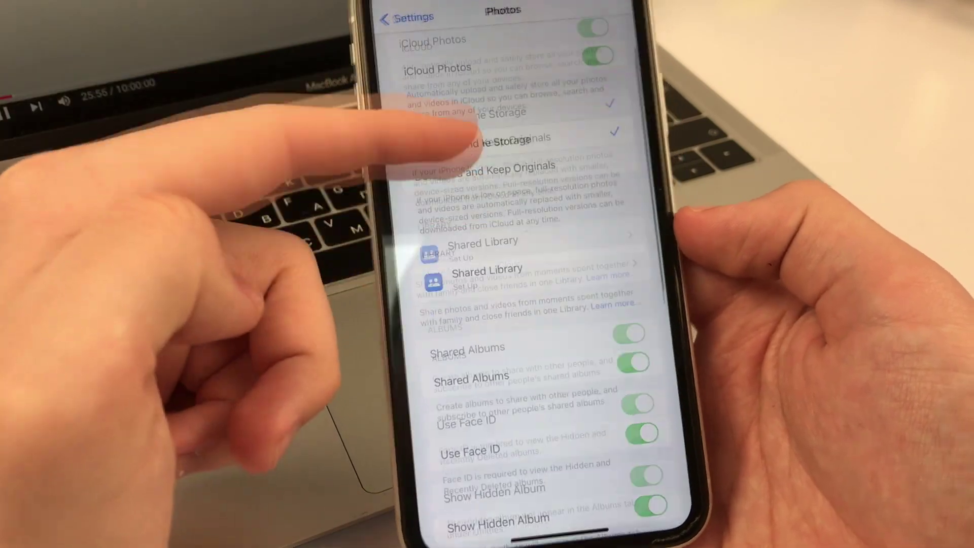